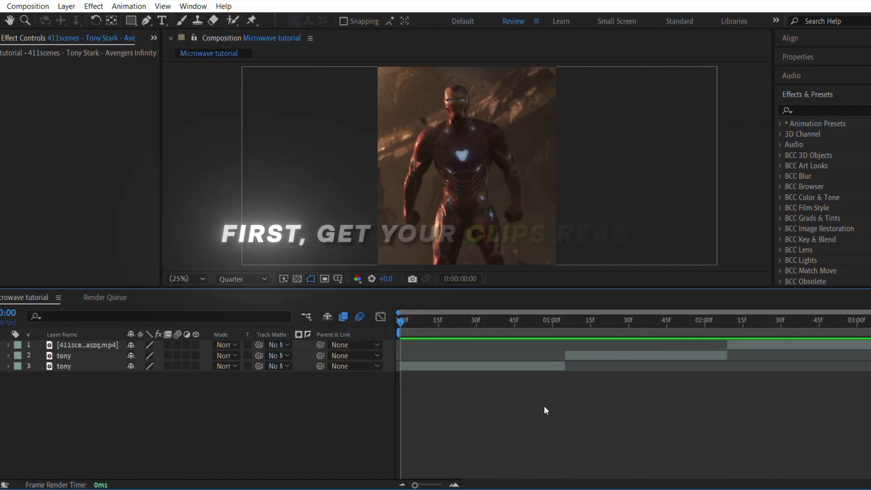
Pre-compose the two tony clips and the mp4 clip into tony Comp 1, tony Comp 2 and 411scenes Comp 1.
right_click(450, 367)
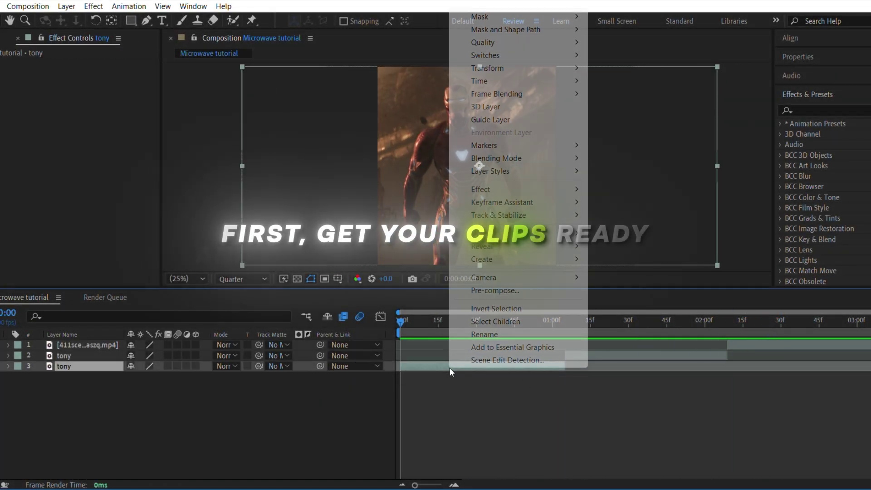
left_click(493, 274)
left_click(463, 322)
right_click(684, 356)
left_click(730, 274)
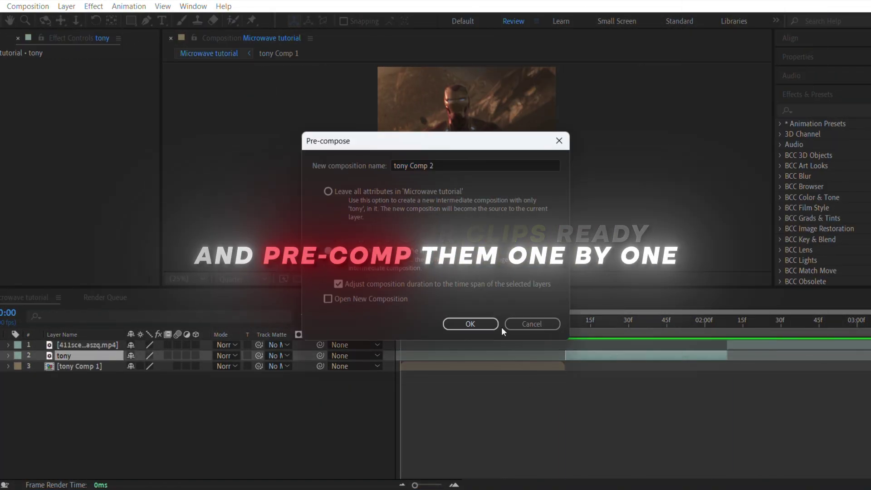
left_click(502, 325)
right_click(708, 345)
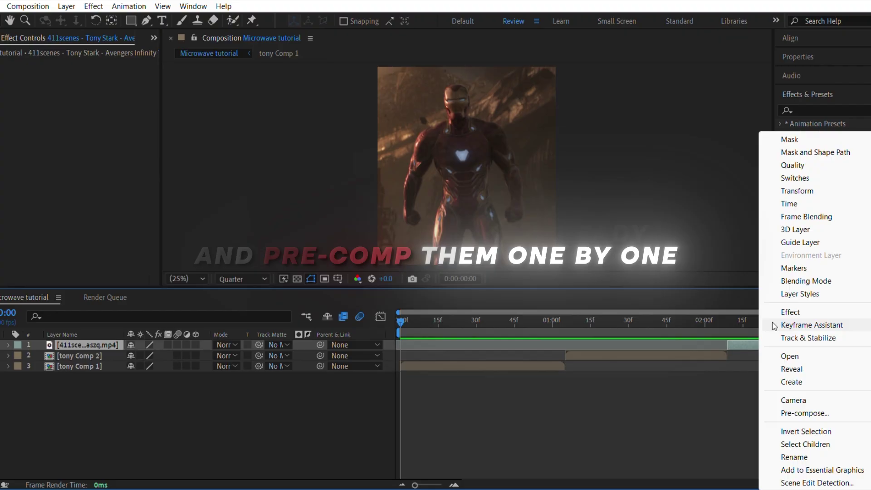
left_click(788, 412)
left_click(472, 325)
Preview the composition from the start.
key("Home")
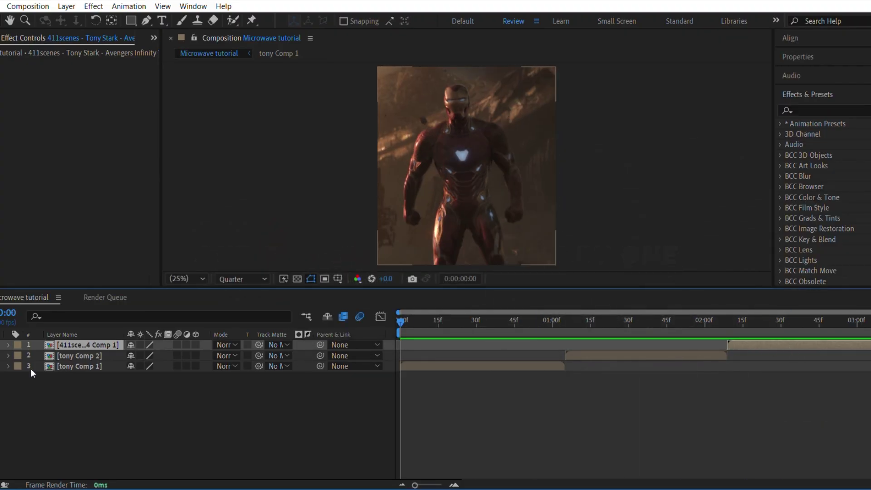
key("space")
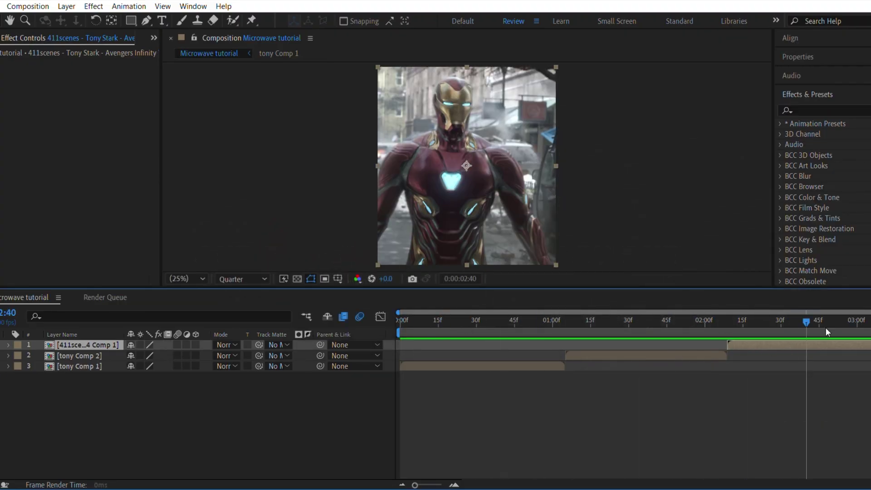
key("space")
Apply Twixtor Pro to tony Comp 1 with In FPS is Out FPS off and input frame rate 23.976.
left_click(466, 368)
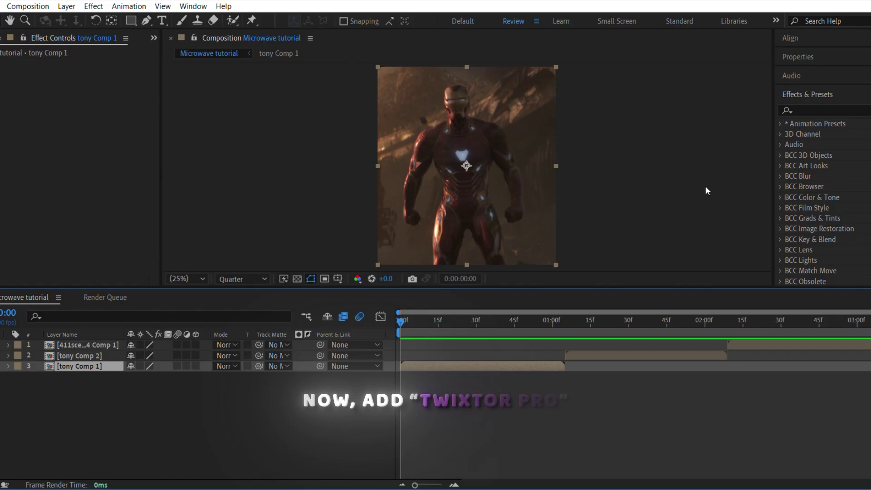
left_click(818, 108)
type("twi")
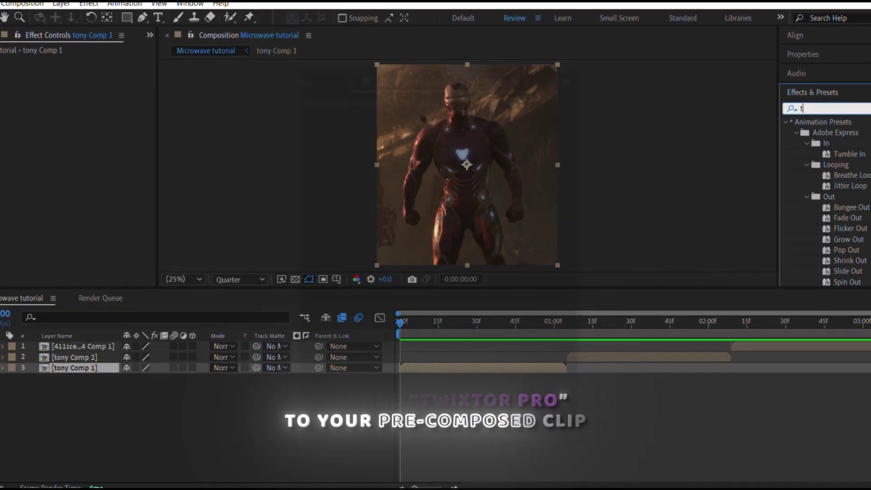
type("x")
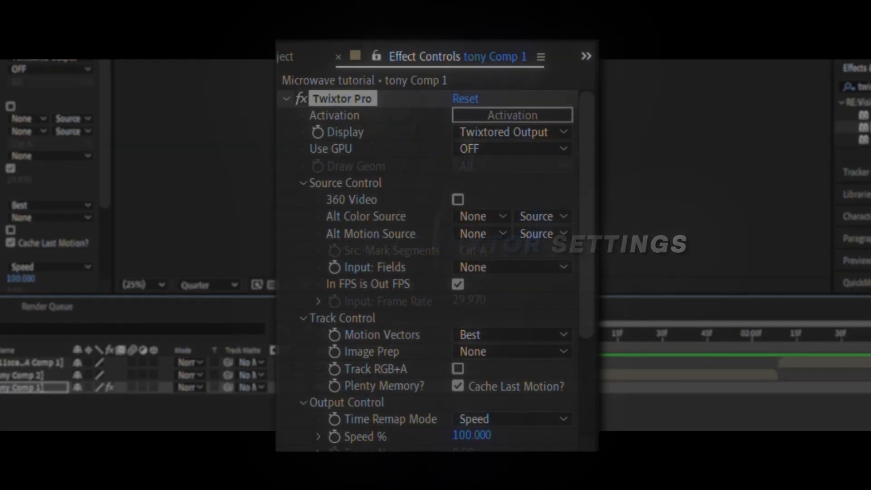
scroll(407, 301, "down", 3)
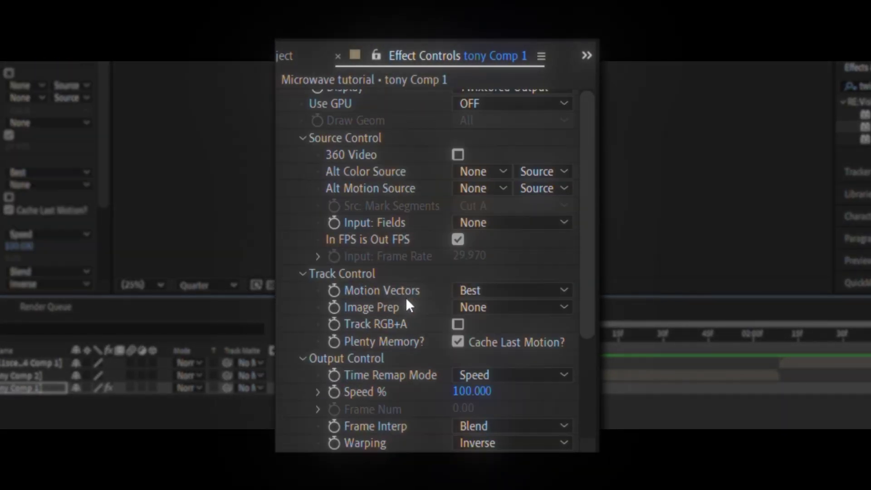
left_click(458, 239)
left_click(470, 257)
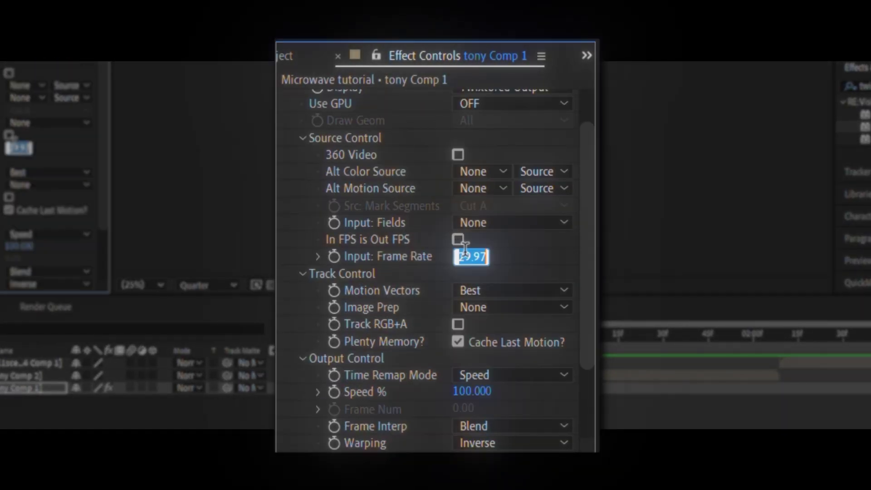
type("23.9")
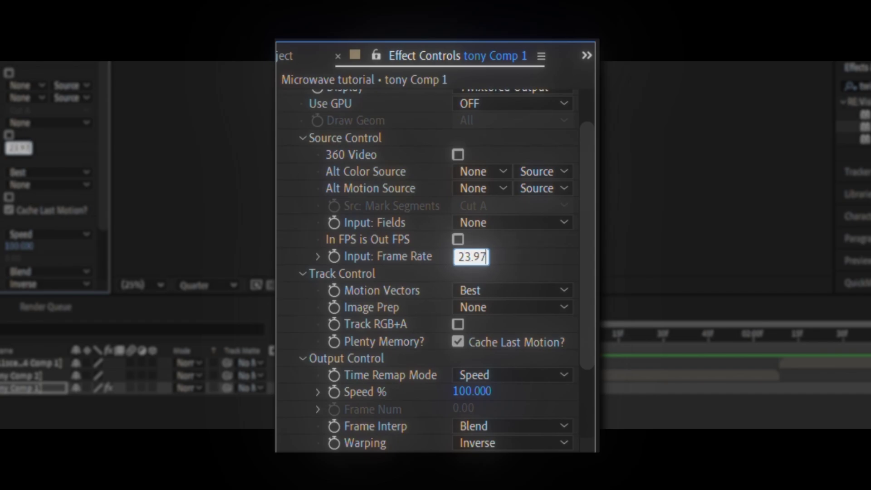
Set Twixtor to Contrast/Edge Enhance, Motion Weighted Blend and Inverse w/ Smart Blend warping.
scroll(424, 295, "down", 3)
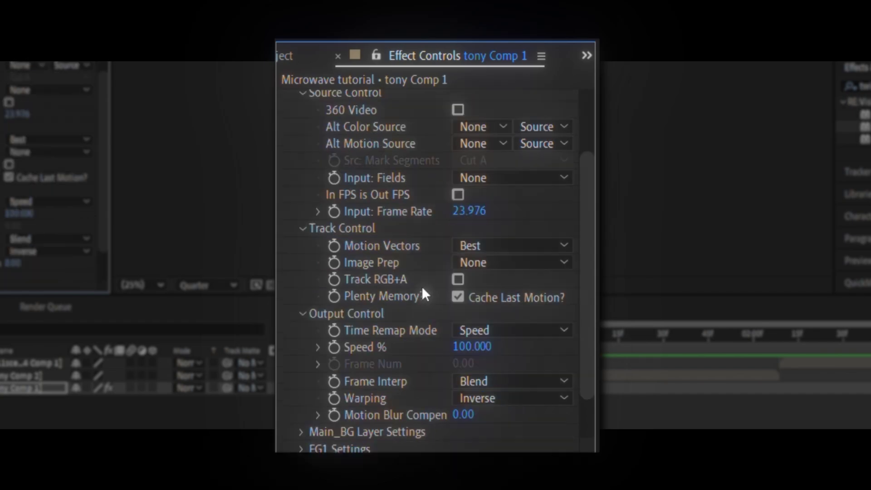
scroll(393, 275, "down", 3)
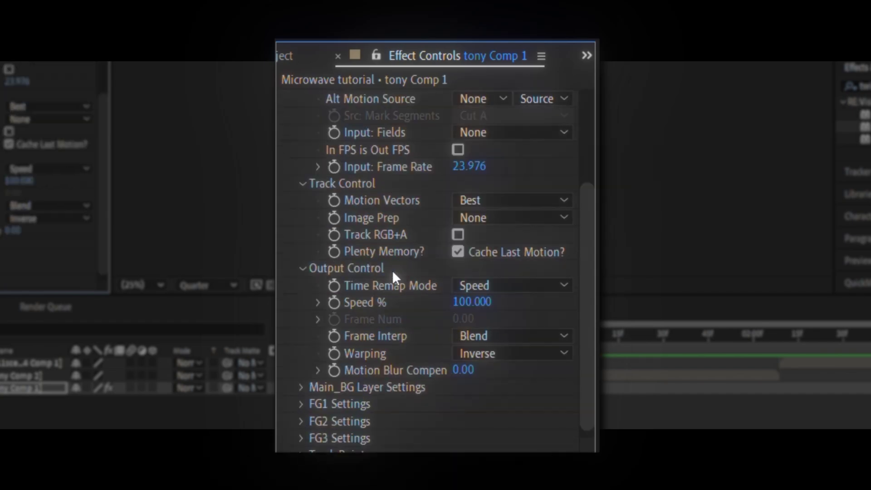
left_click(493, 217)
left_click(529, 260)
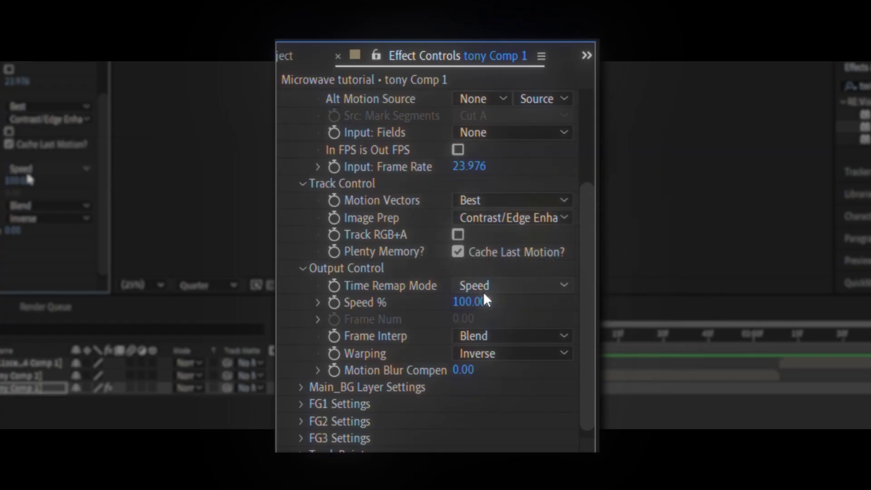
left_click(497, 338)
left_click(526, 396)
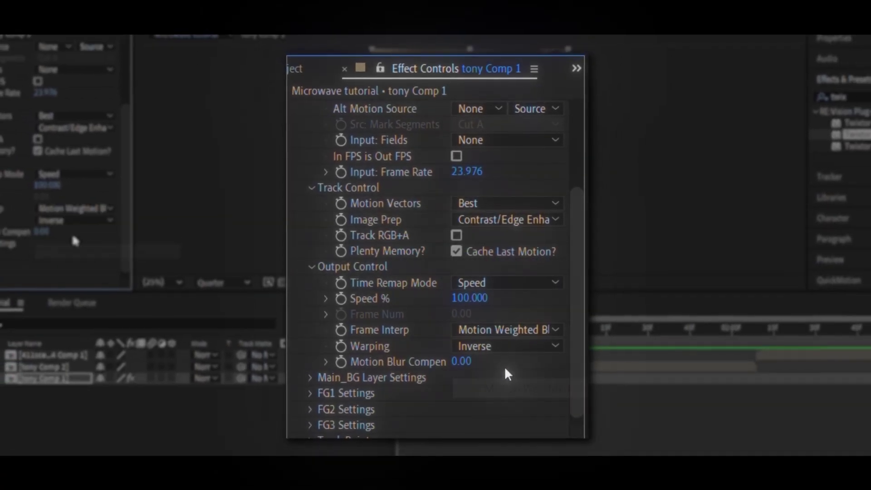
left_click(481, 346)
left_click(501, 379)
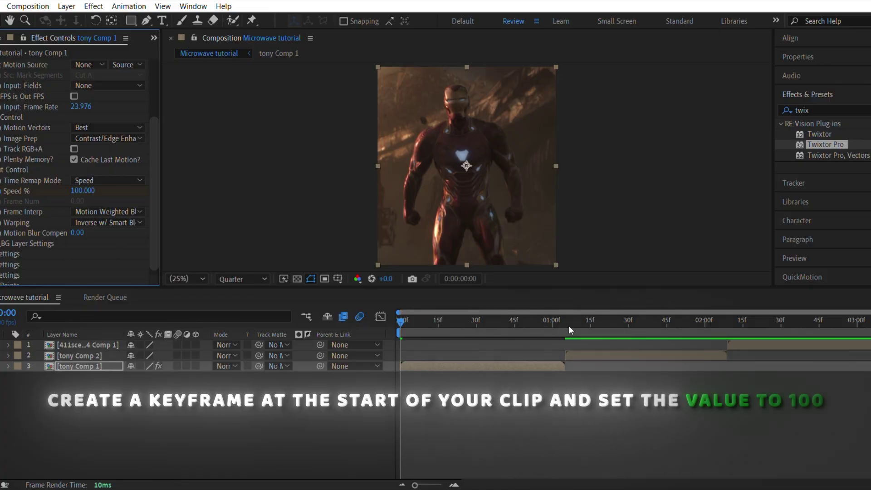
Keyframe Speed % to -100 at 1:05 and easy-ease both Speed % keyframes.
left_click_drag(561, 325, 565, 327)
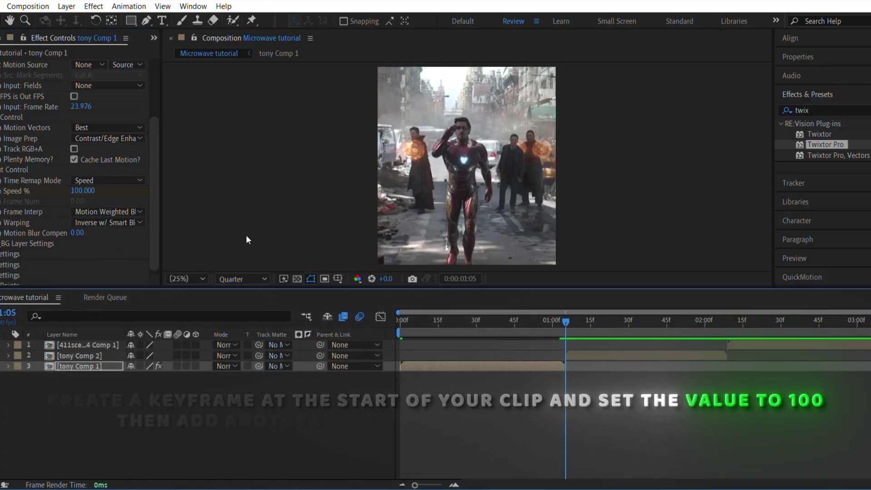
left_click(93, 194)
type("-")
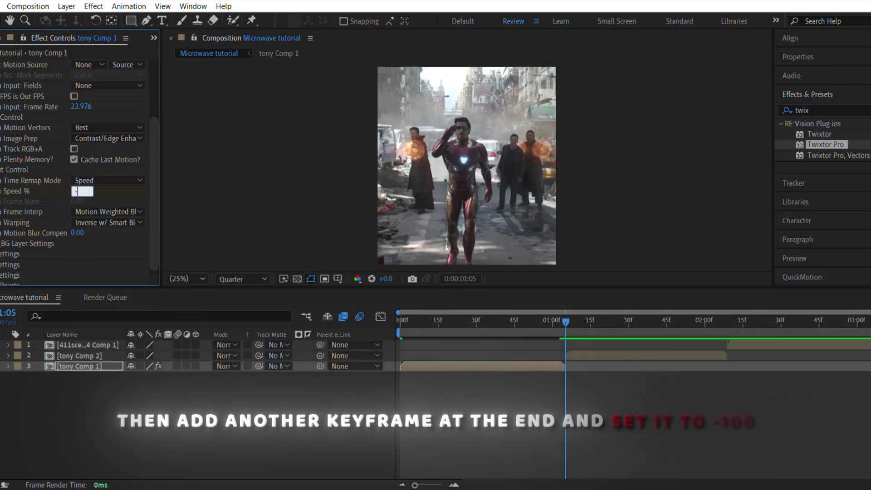
type("100")
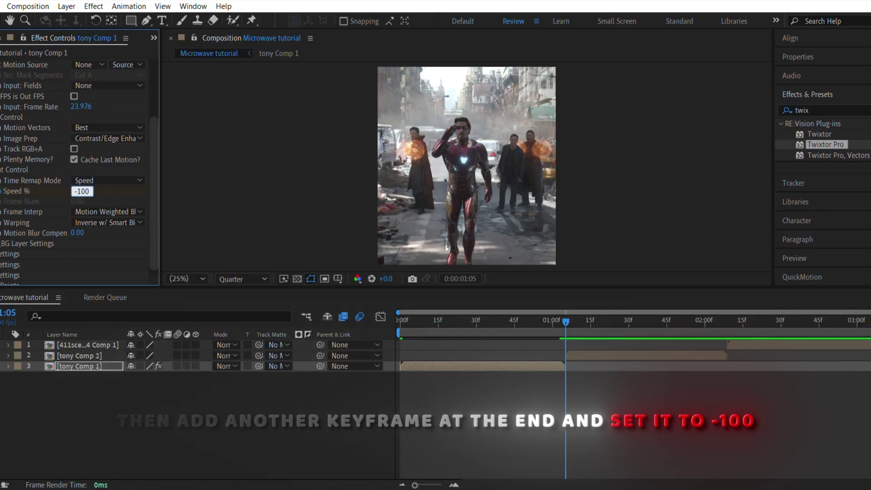
key("Return")
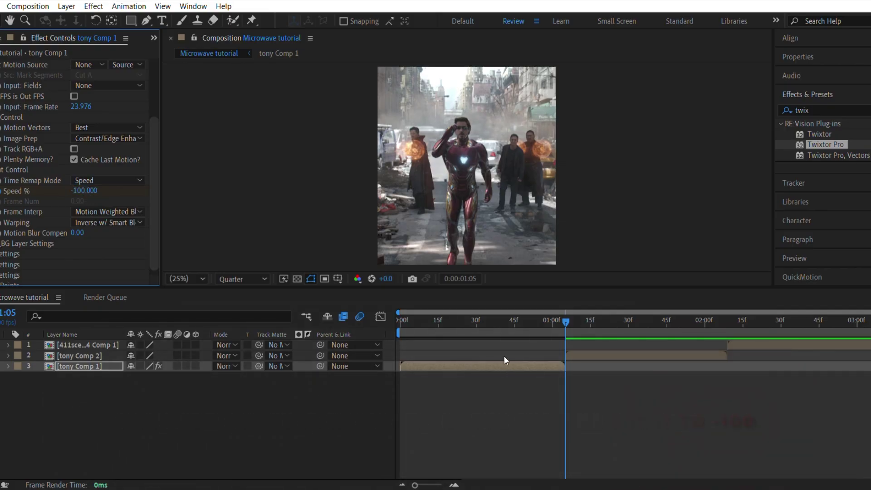
left_click_drag(376, 380, 599, 405)
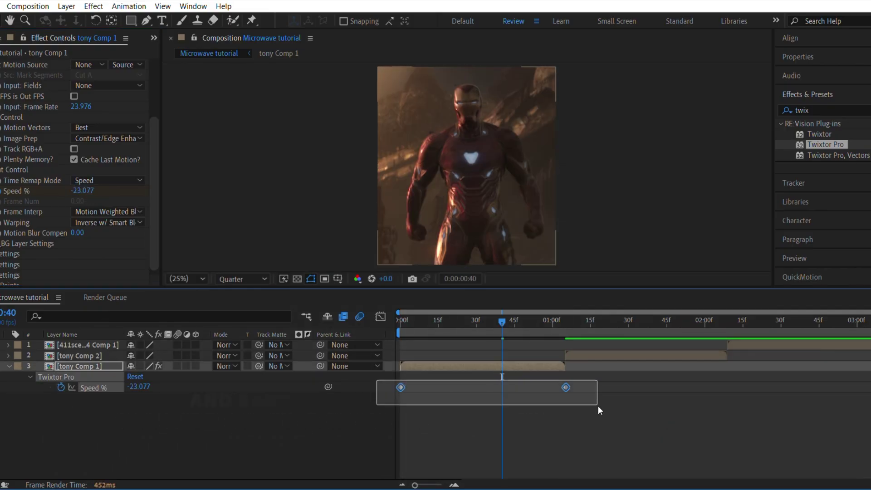
key("F9")
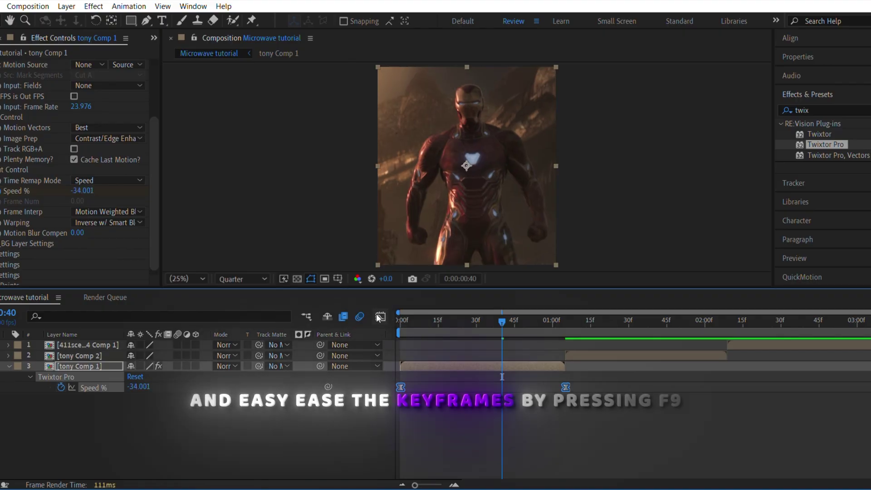
Drag both Speed % keyframe handles in the Graph Editor into a steep-flat-steep curve.
left_click(381, 317)
left_click_drag(399, 339, 703, 460)
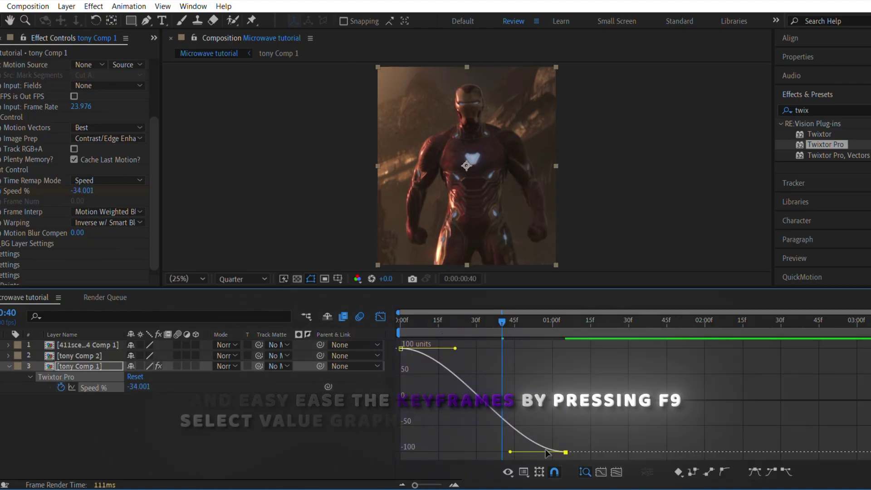
left_click_drag(520, 448, 529, 396)
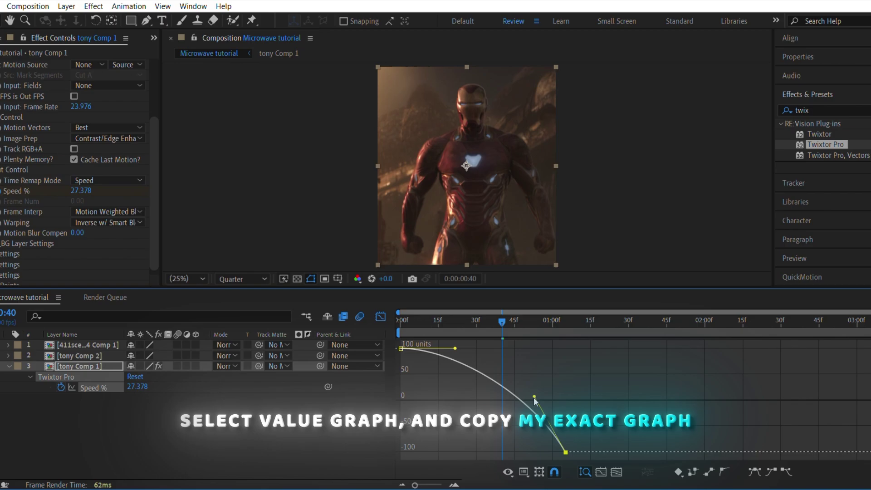
left_click_drag(455, 348, 434, 407)
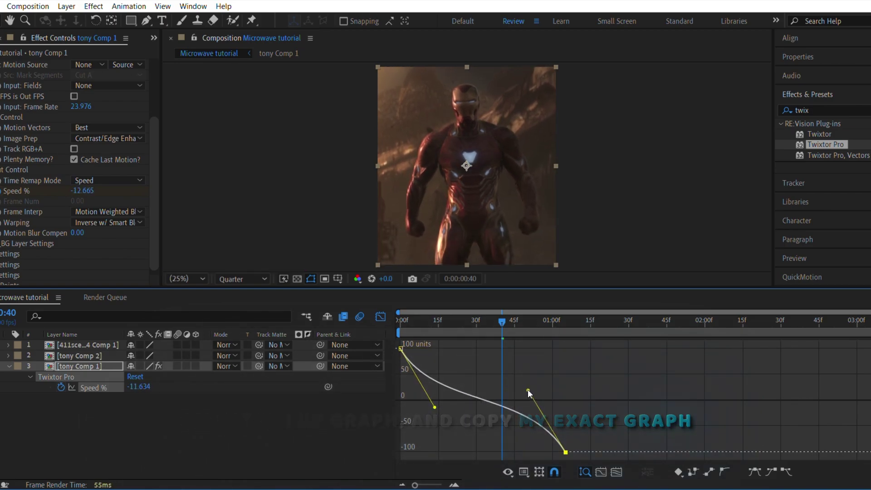
left_click_drag(527, 389, 529, 388)
left_click_drag(439, 411, 442, 417)
Check the slow middle at 32f and fine-tune both keyframe handles.
left_click(406, 331)
left_click_drag(495, 339, 482, 358)
left_click_drag(530, 390, 526, 385)
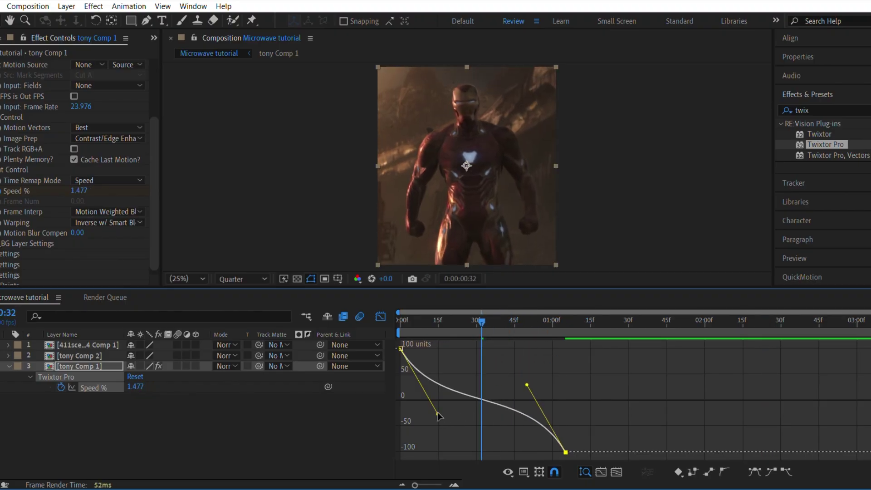
left_click_drag(438, 413, 440, 417)
Return to the layer timeline and preview the speed-ramped clip.
key("shift+F3")
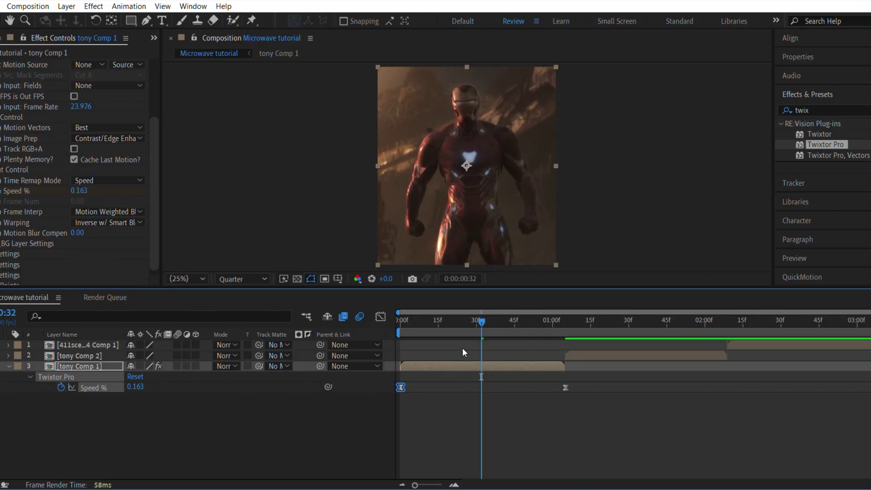
key("space")
key("space")
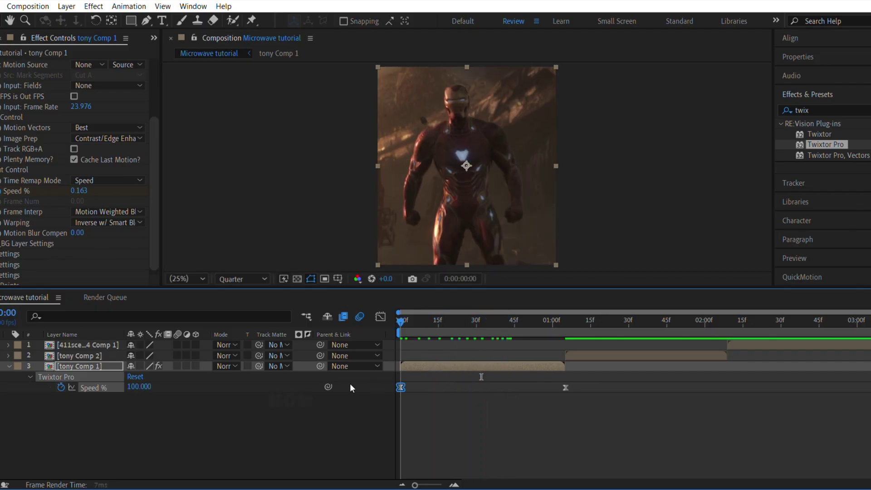
left_click(452, 434)
scroll(97, 108, "up", 4)
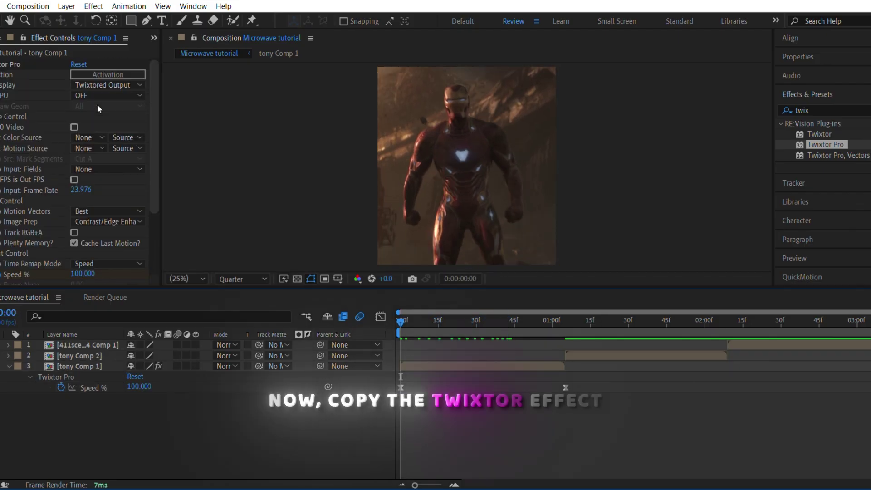
Paste tony Comp 1's Twixtor Pro onto tony Comp 2 and the 411scenes clip.
left_click(12, 64)
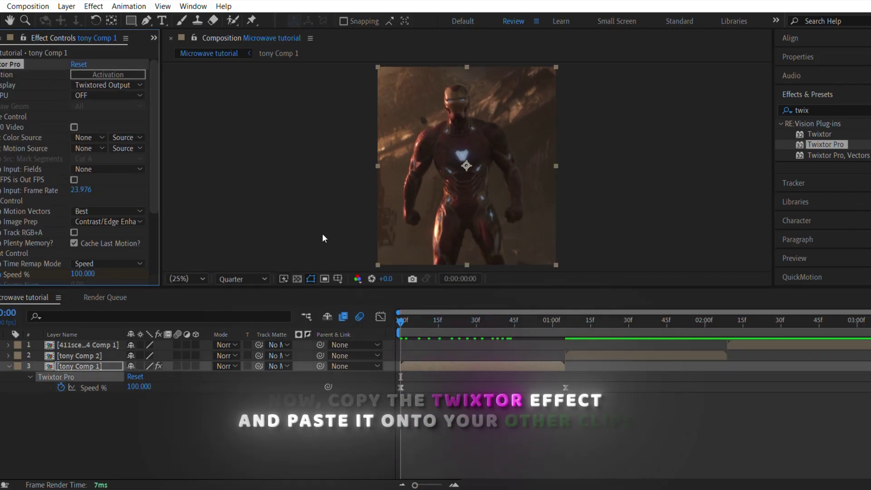
left_click(569, 322)
left_click(573, 355)
key("ctrl+v")
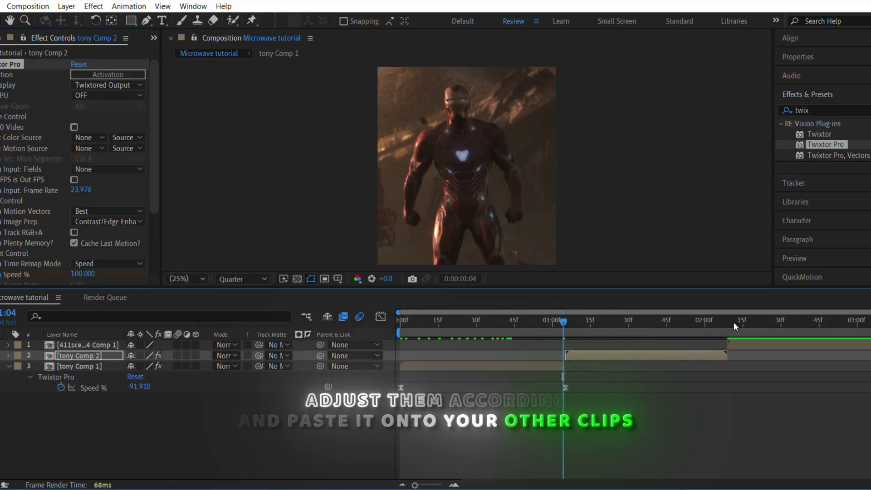
left_click(734, 322)
left_click(736, 345)
key("ctrl+v")
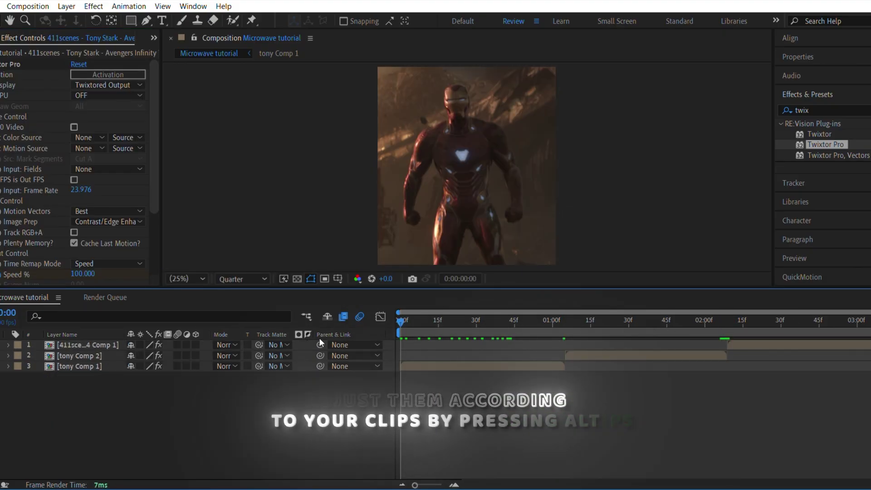
Add a new adjustment layer and cut it so it ends at 1:05.
right_click(313, 374)
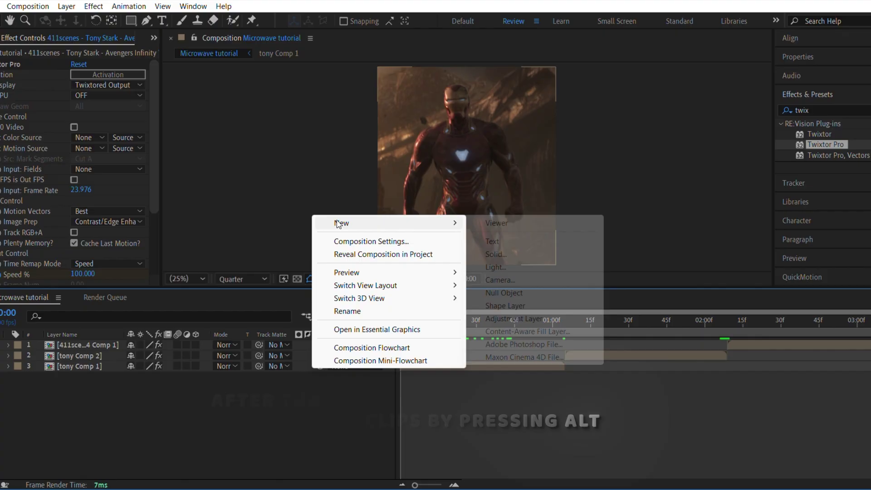
mouse_move(345, 223)
left_click(510, 319)
left_click_drag(516, 329, 565, 353)
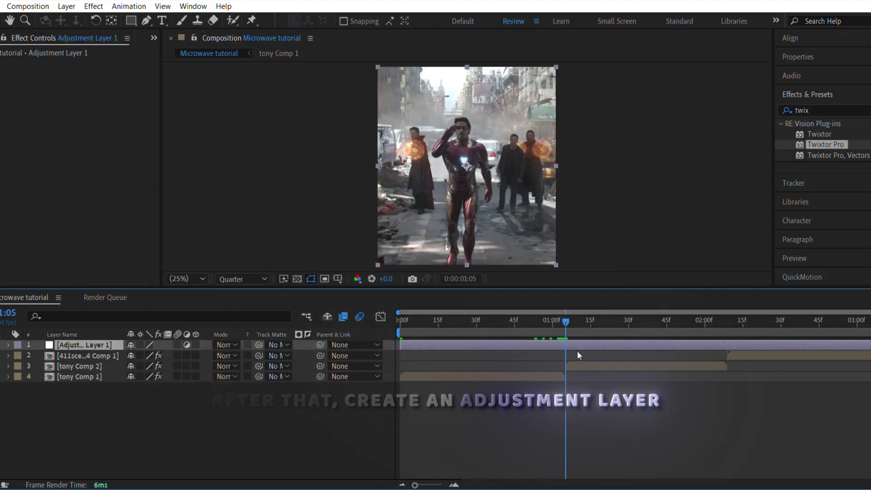
key("ctrl+shift+d")
key("Delete")
Move the adjustment layer directly above tony Comp 1.
key("Home")
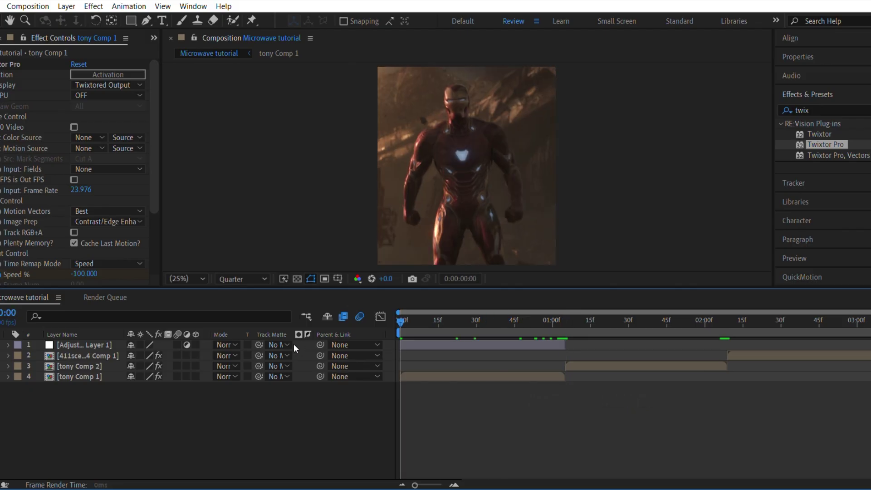
left_click(406, 345)
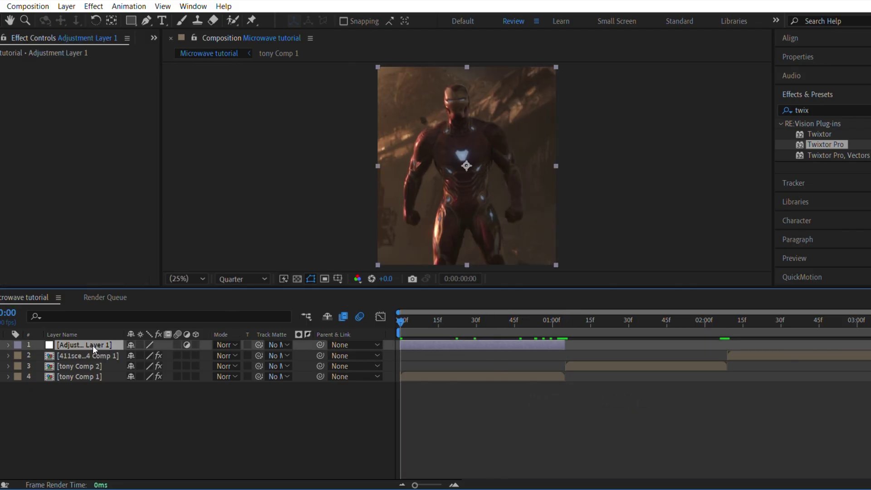
left_click_drag(94, 373, 94, 372)
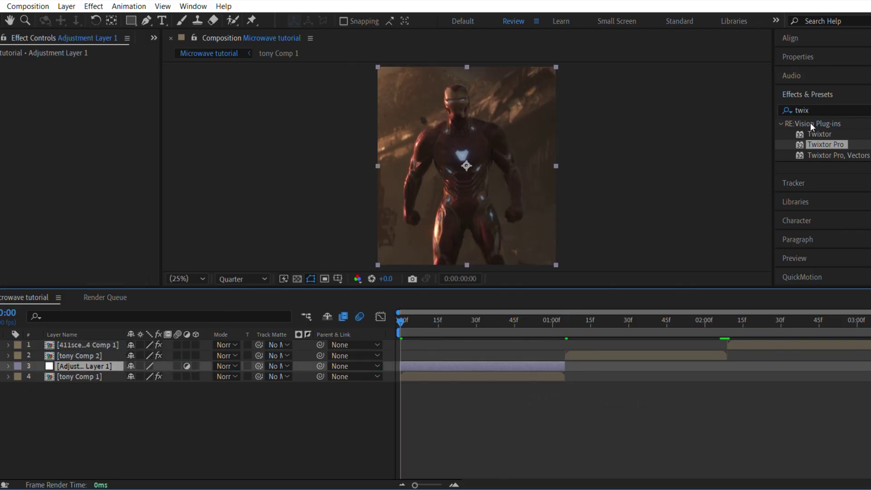
Find S_BlurMoCurves with an 's_blurm' search and apply it to Adjustment Layer 1.
type("s")
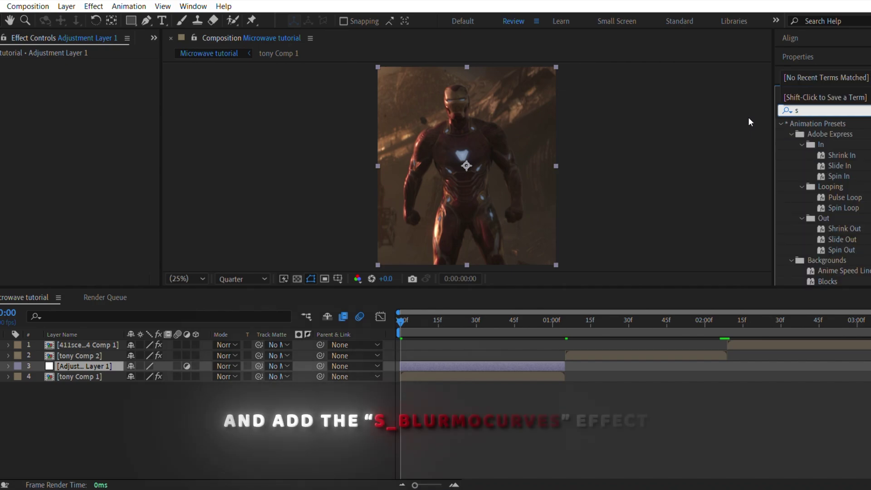
type("_blurmo")
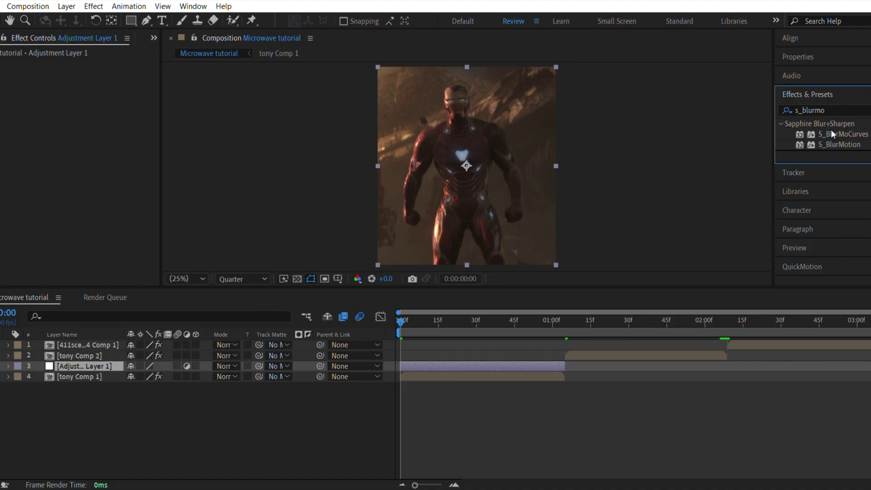
left_click(831, 132)
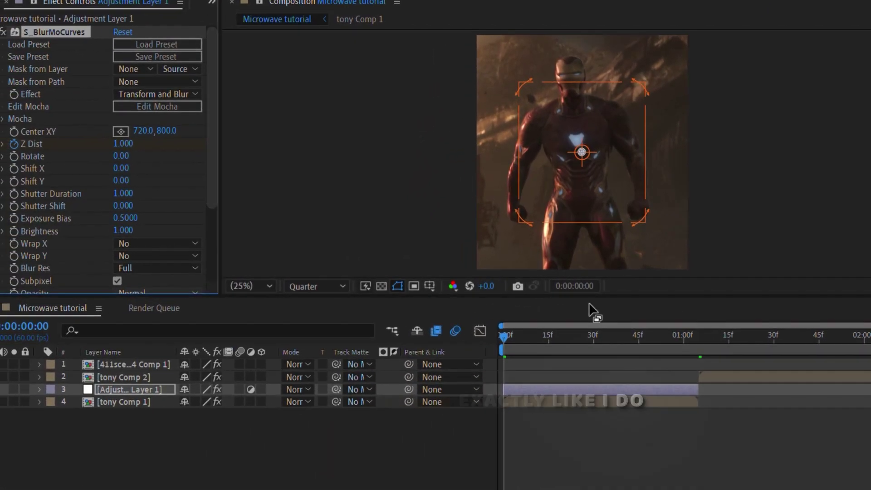
Keyframe Z Dist at 1:05 and add a 0.75 dip at frame 39, then scrub the blur.
left_click(782, 352)
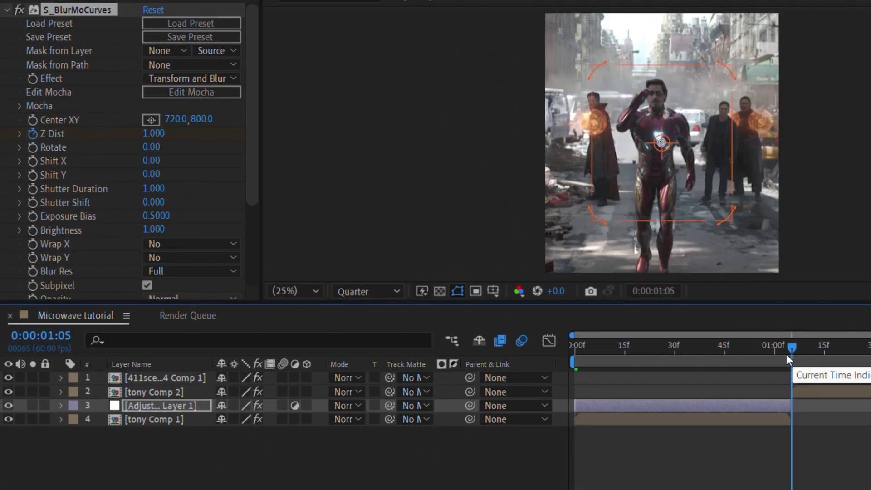
key("u")
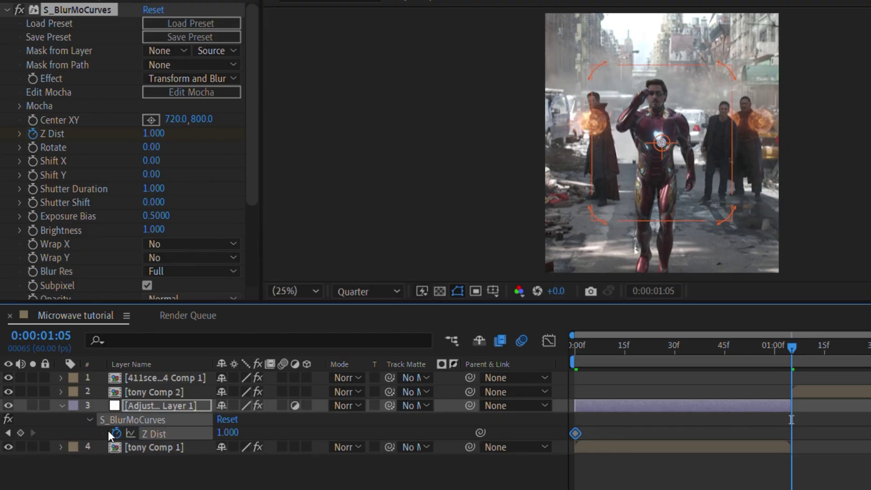
left_click(678, 351)
left_click_drag(680, 352, 706, 352)
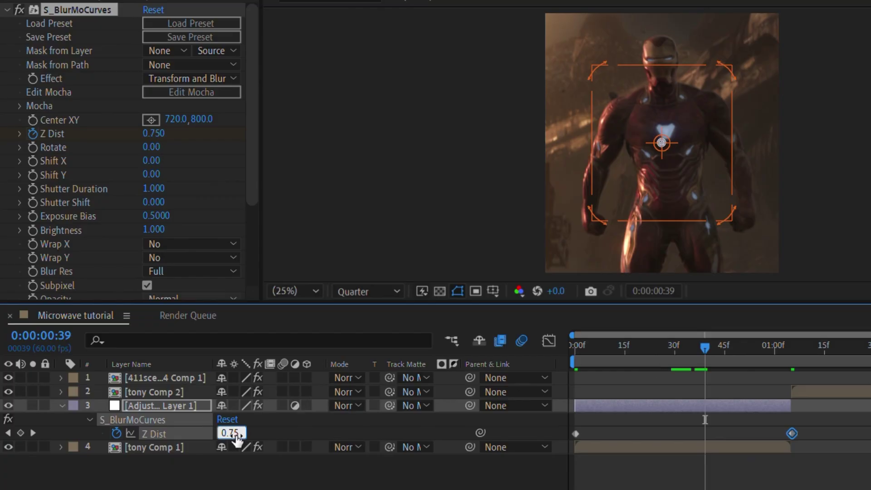
key("Return")
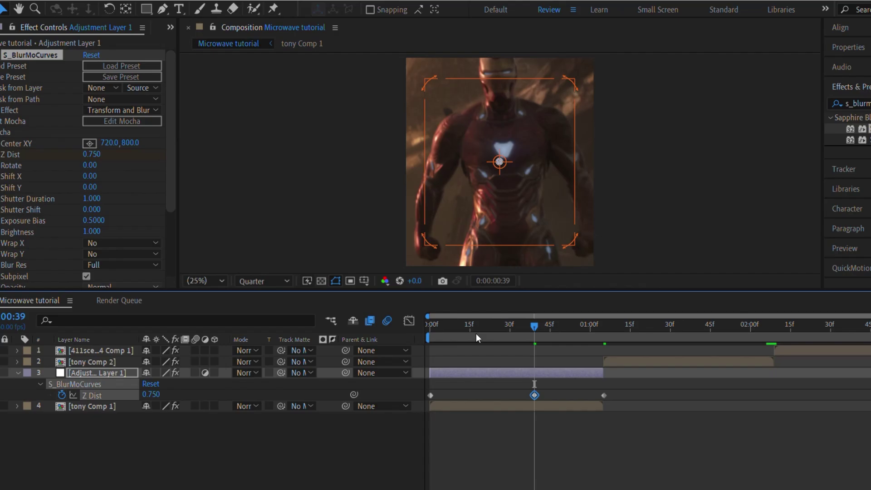
left_click_drag(476, 337, 451, 373)
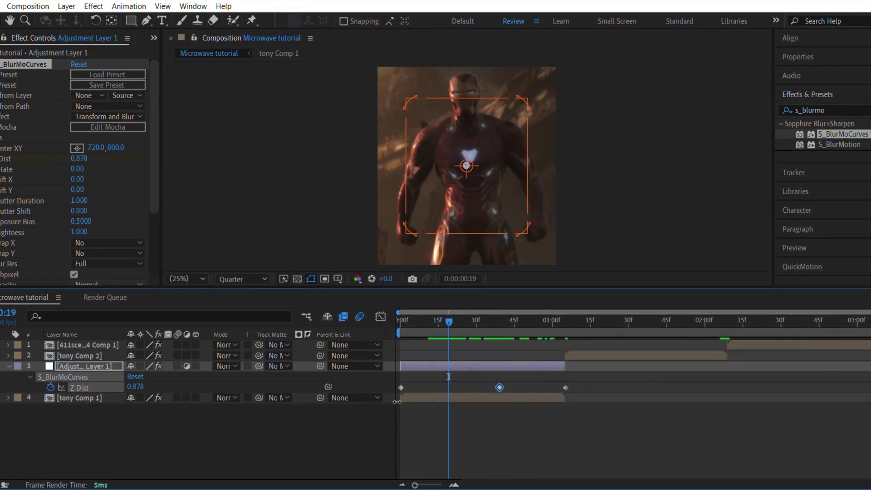
Easy-ease the three Z Dist keyframes and bend them into a steep U curve.
left_click_drag(375, 388, 573, 397)
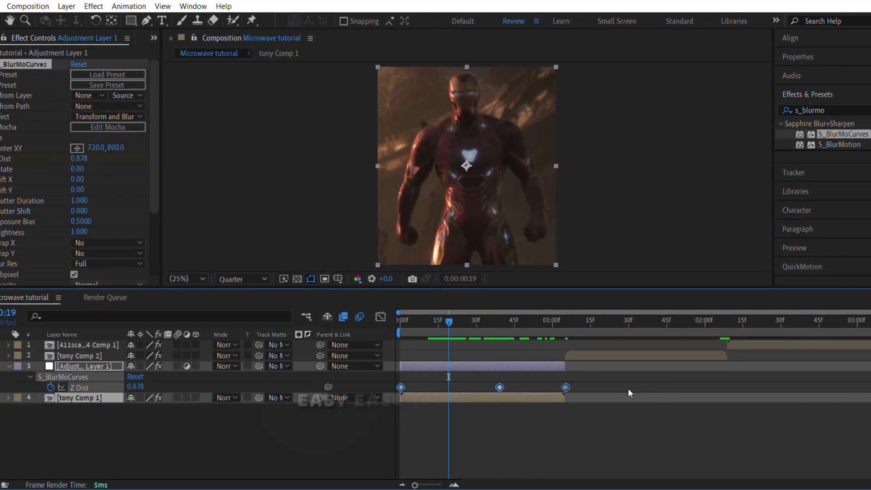
key("F9")
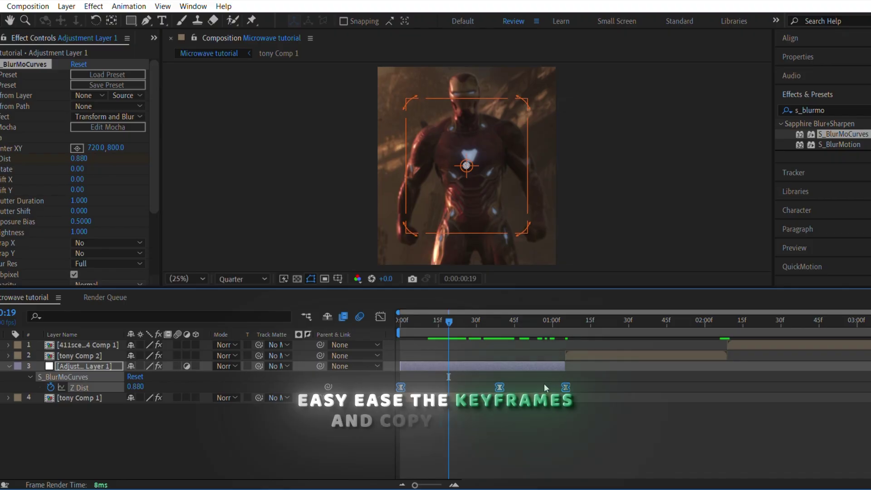
left_click(381, 317)
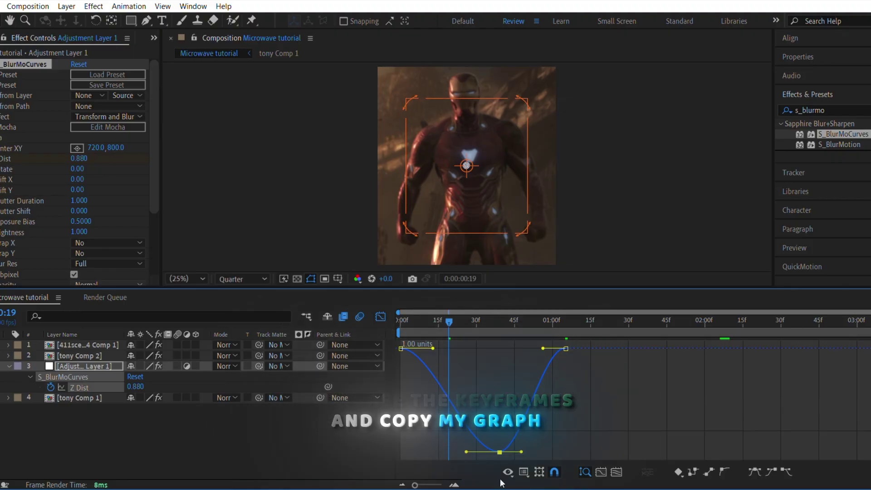
left_click_drag(433, 349, 387, 421)
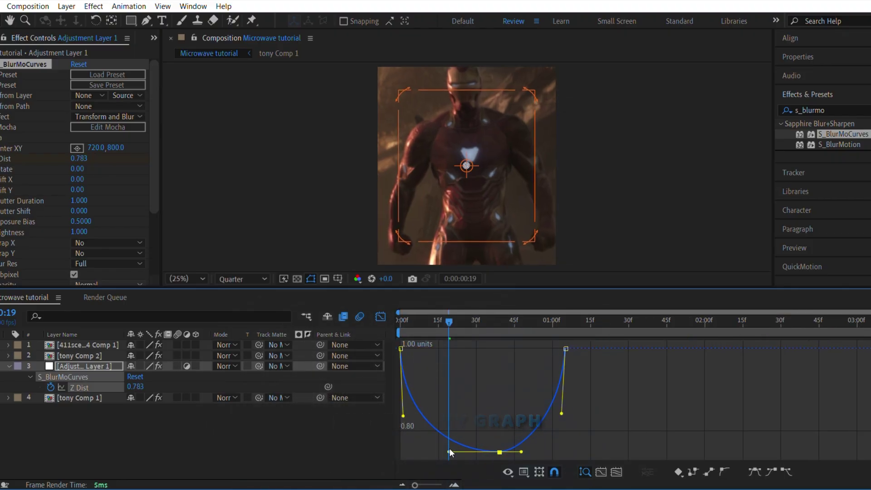
left_click(454, 485)
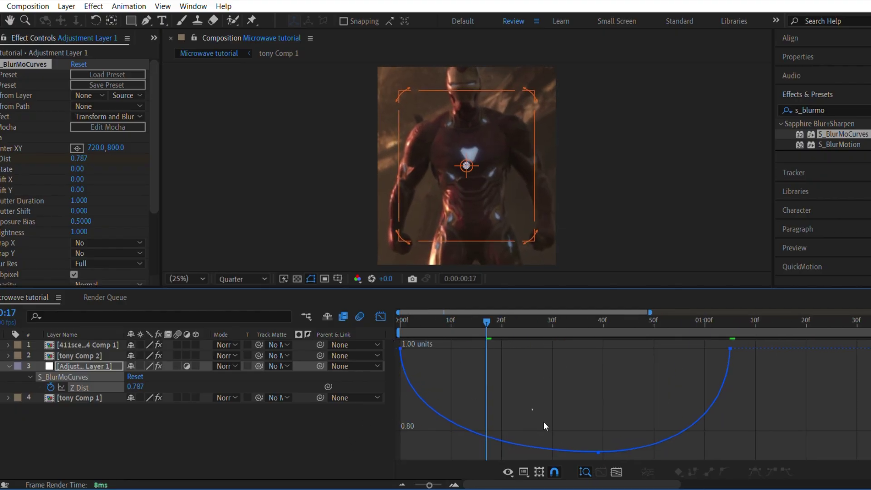
left_click(414, 333)
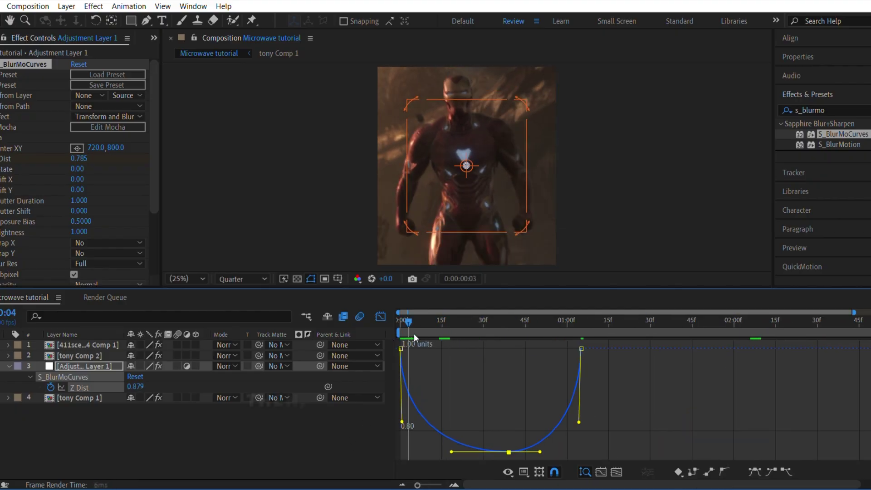
key("shift+F3")
Paste the adjustment layer and move the last clip's blur centre onto the character's face.
key("ctrl+v")
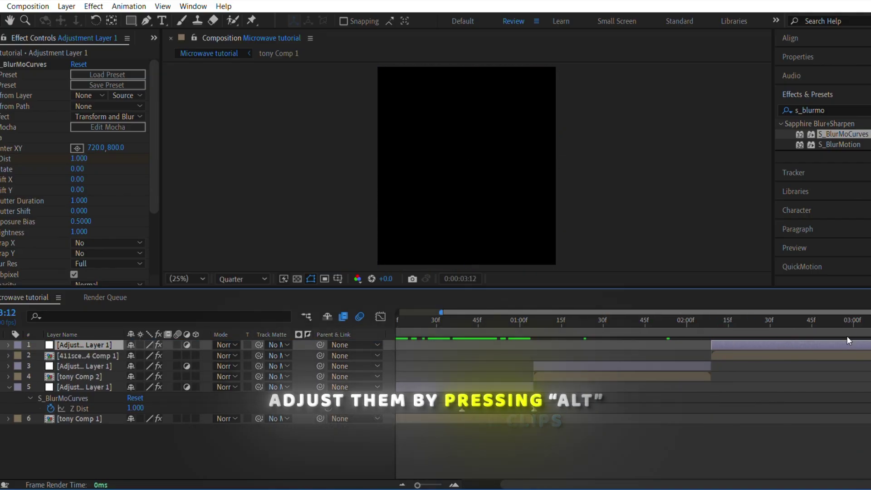
left_click(724, 319)
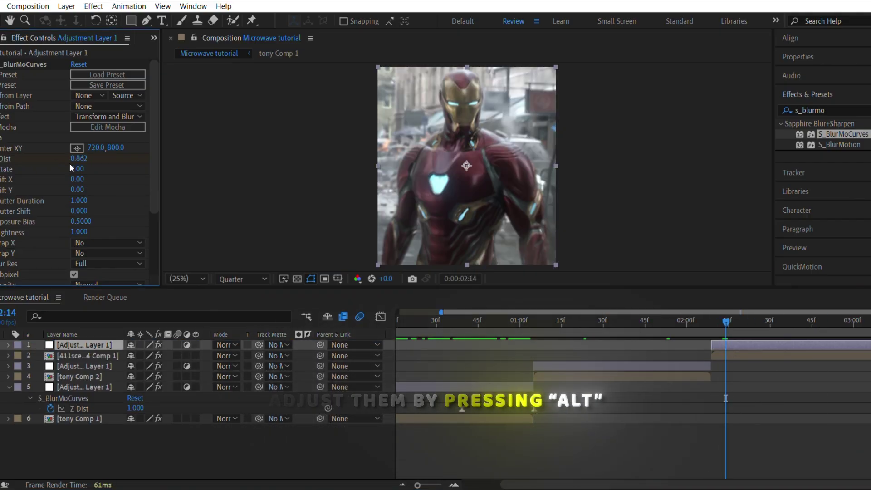
left_click(779, 320)
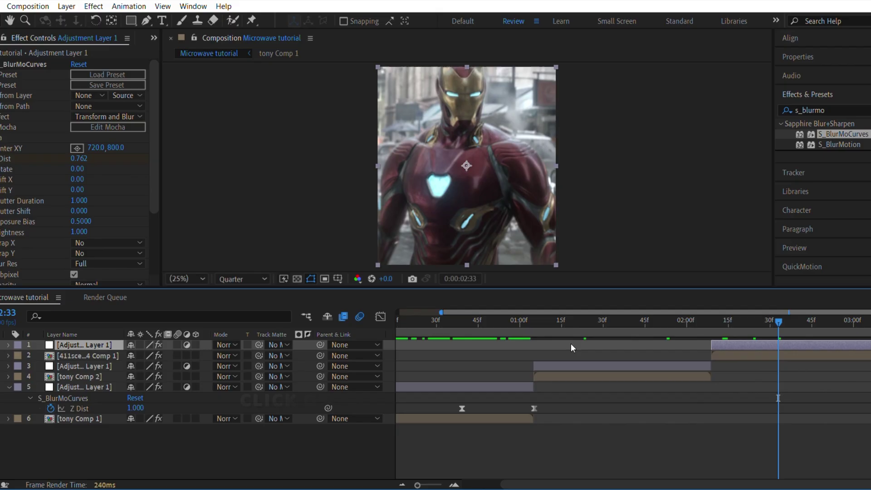
left_click(27, 64)
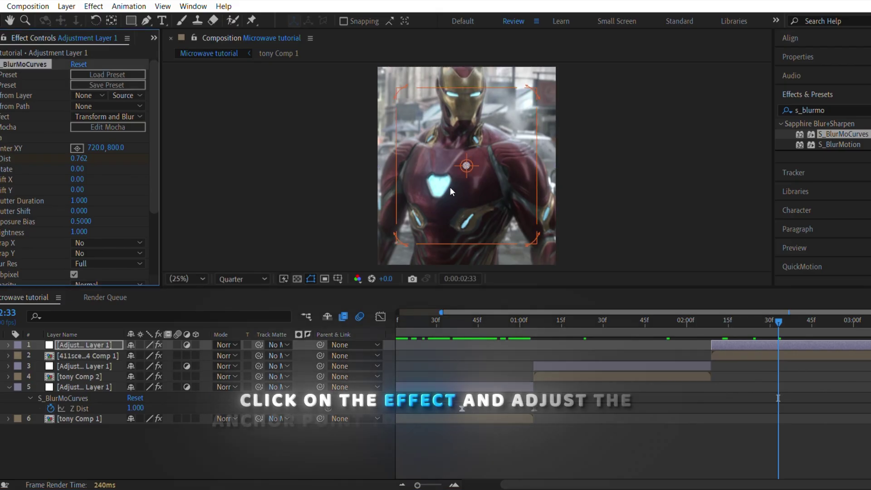
left_click_drag(462, 175, 464, 122)
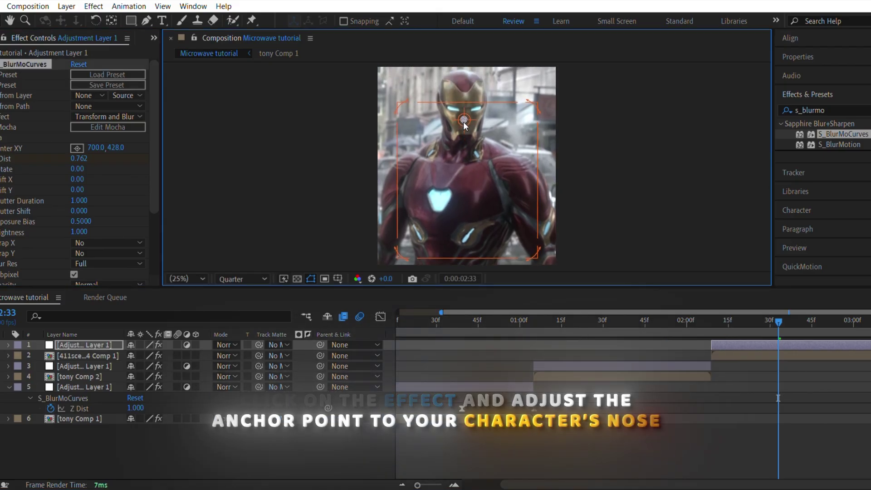
Move the blur centres for the second and first clips onto the character's face.
left_click(592, 320)
left_click(623, 367)
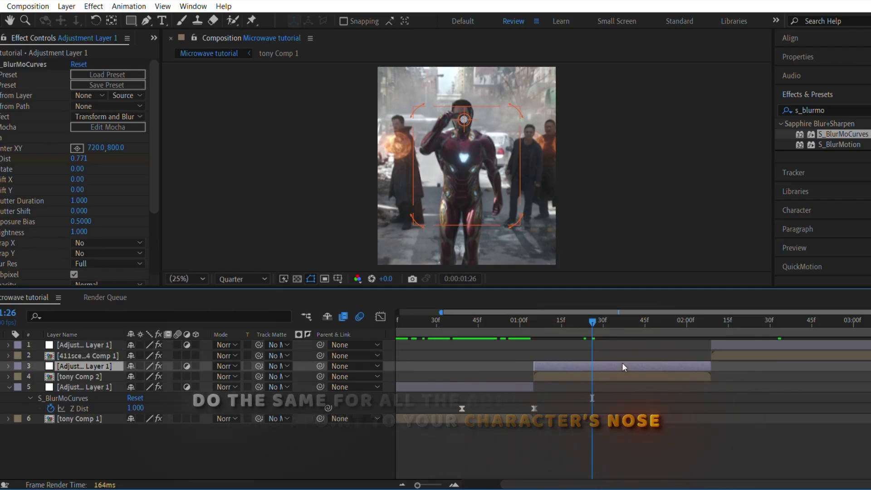
left_click(84, 387)
left_click(28, 64)
left_click(451, 320)
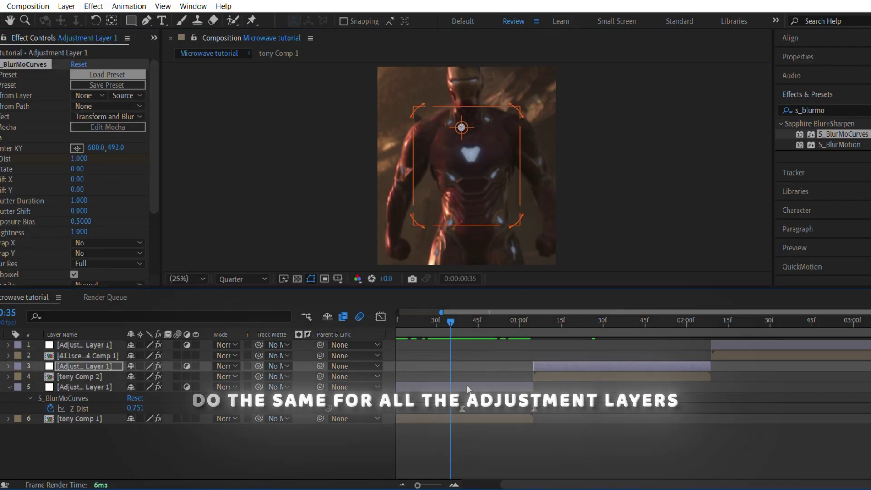
left_click_drag(462, 175, 467, 111)
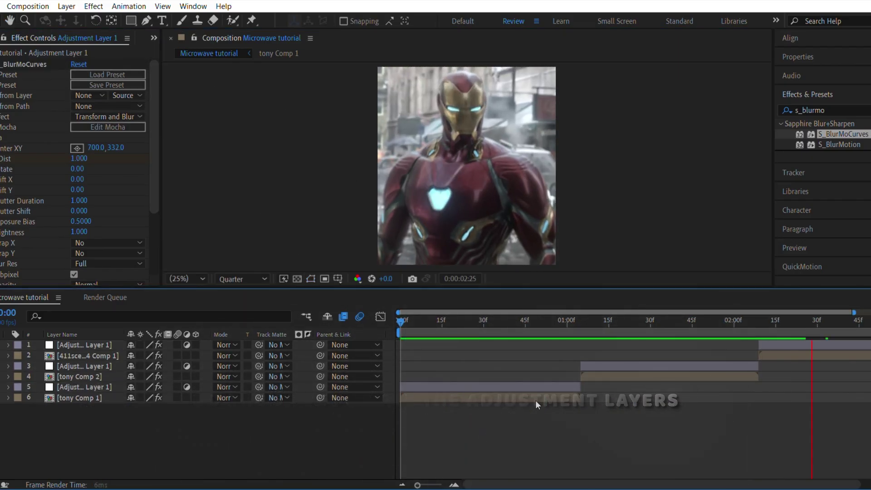